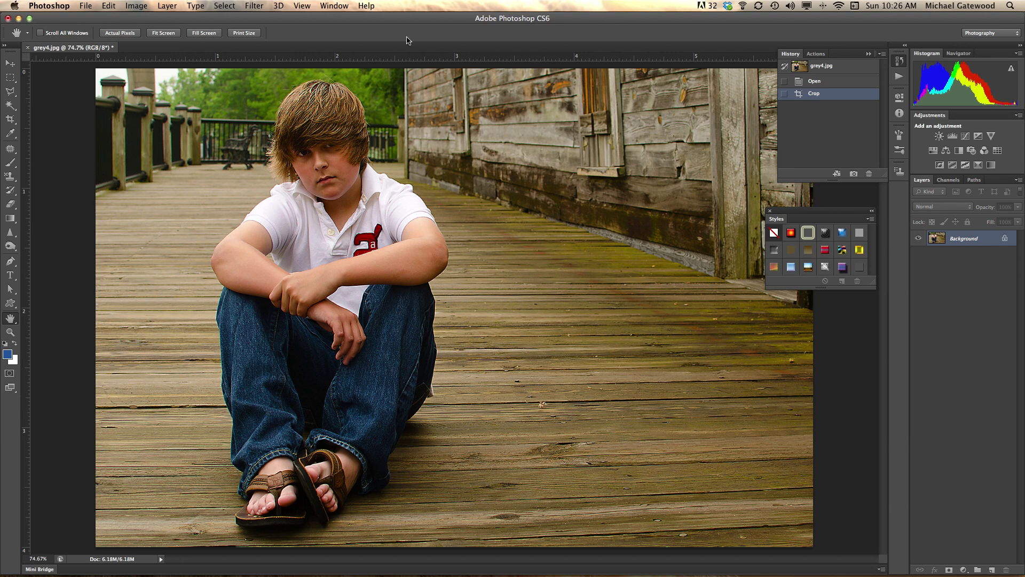
left_click(136, 7)
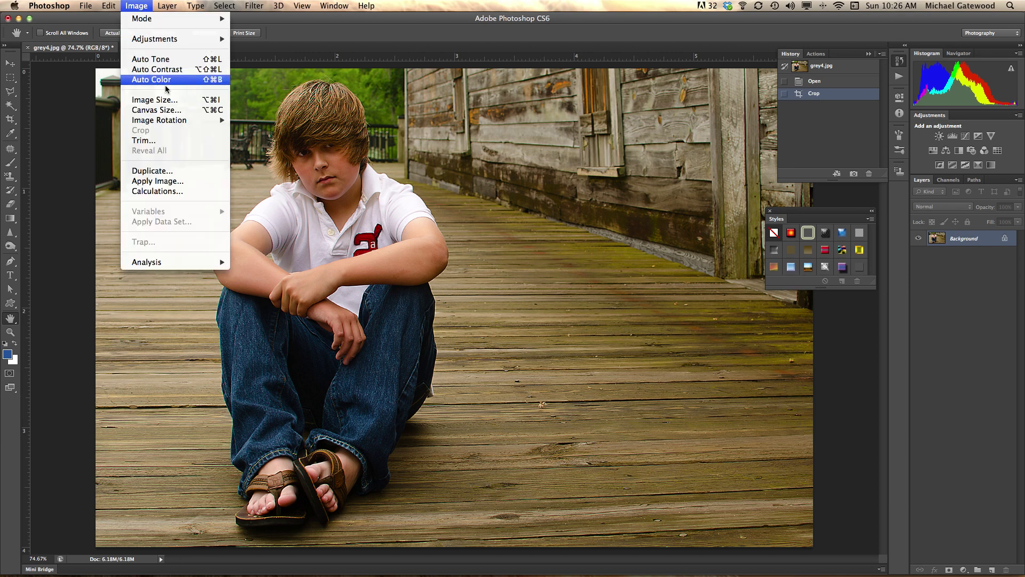
left_click(155, 100)
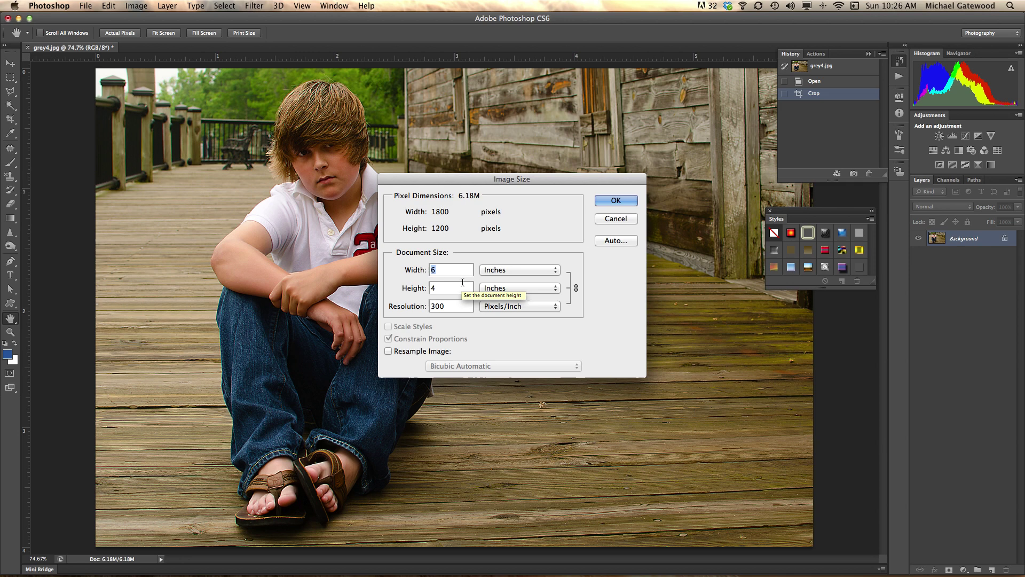
left_click(614, 202)
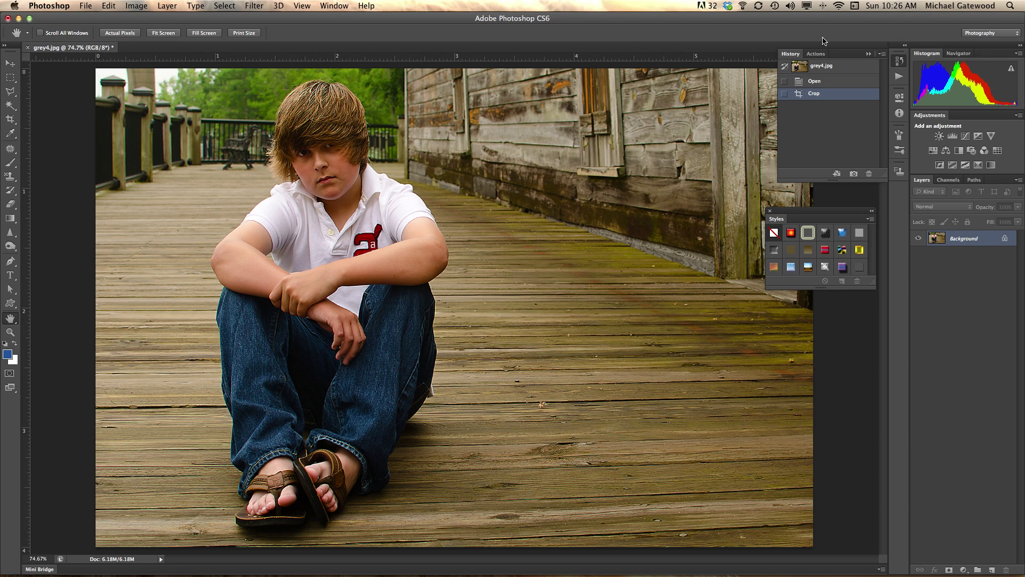
Add an action set named '110 larger' in the Actions panel
left_click(816, 54)
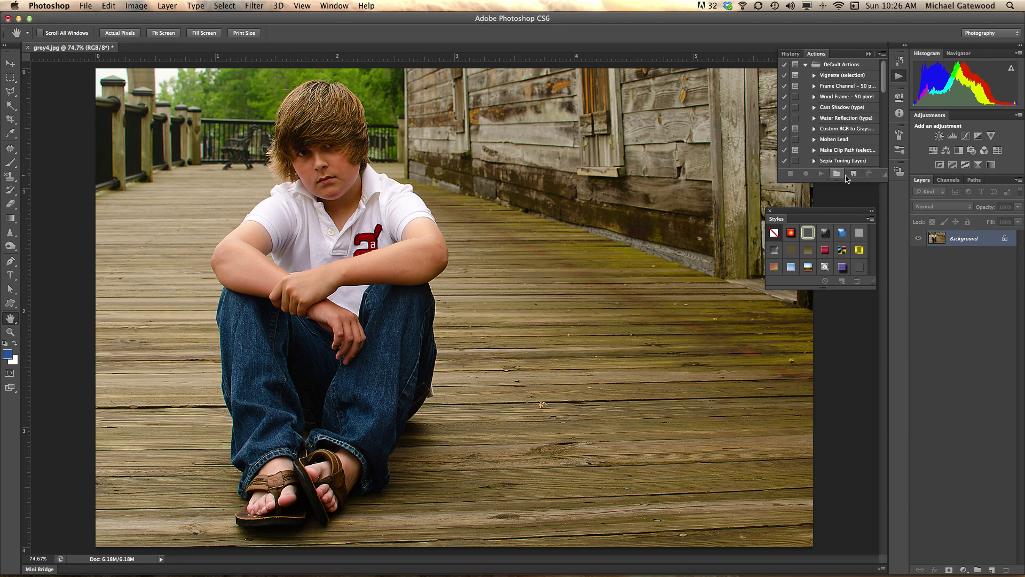
left_click(836, 174)
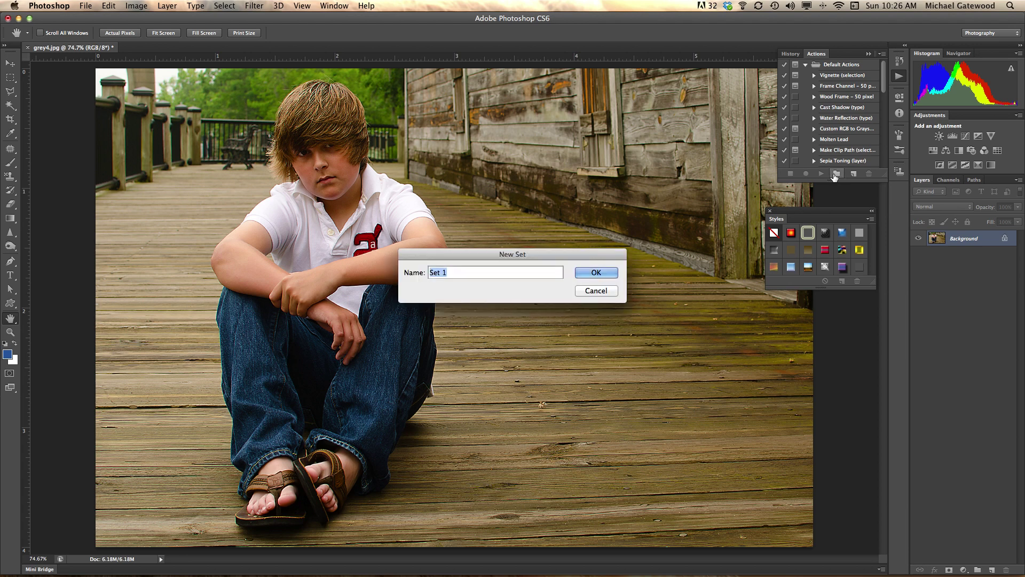
type("119")
key("BackSpace")
type("0 l")
type("arge")
type("r")
left_click(610, 274)
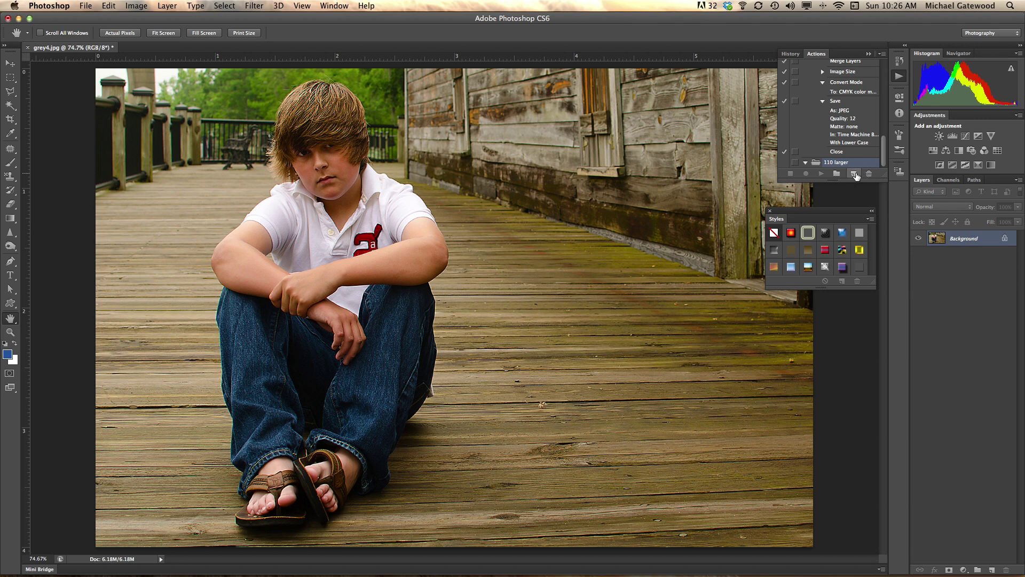
Create a '110 larger' action in the '110 larger' set and begin recording
left_click(853, 174)
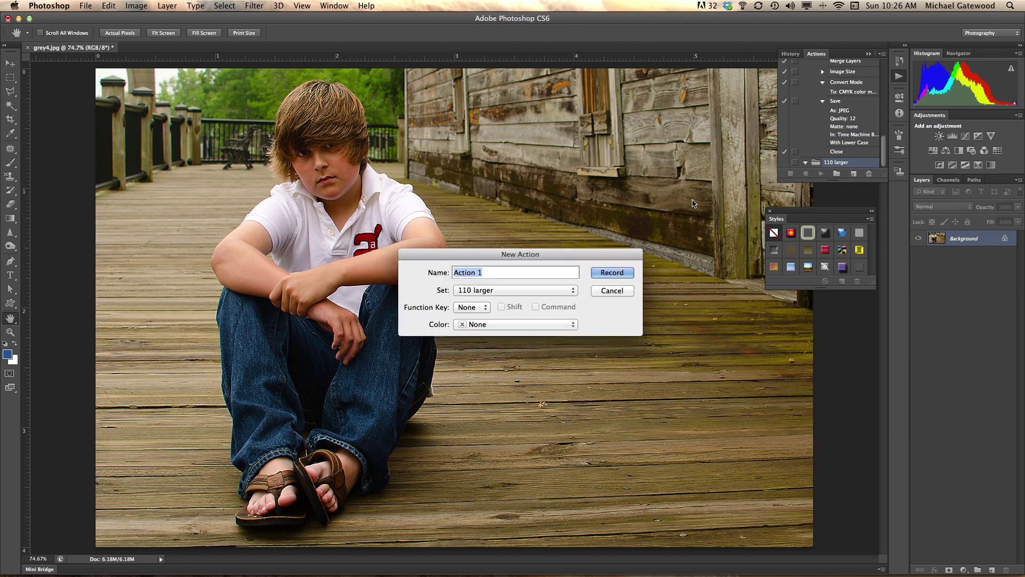
type("110")
type(" larg")
type("er")
key("Return")
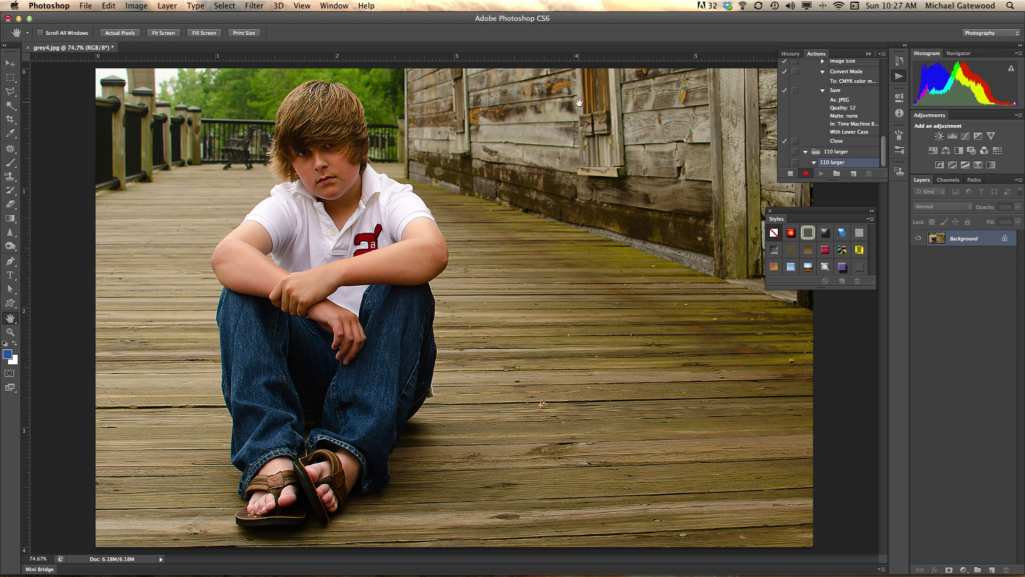
Resample the image to 110 percent width using Bicubic Smoother in Image Size
left_click(136, 6)
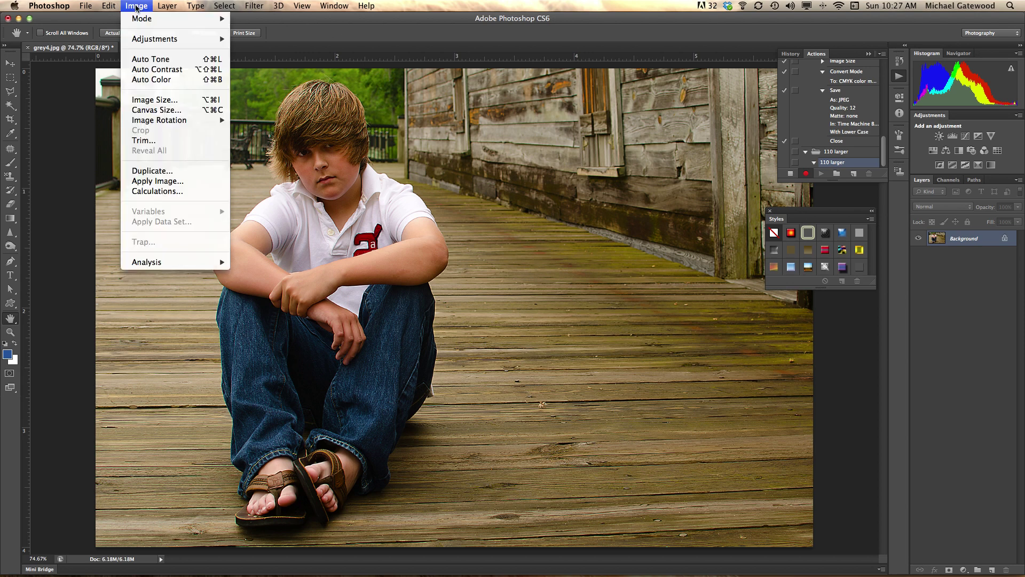
left_click(161, 101)
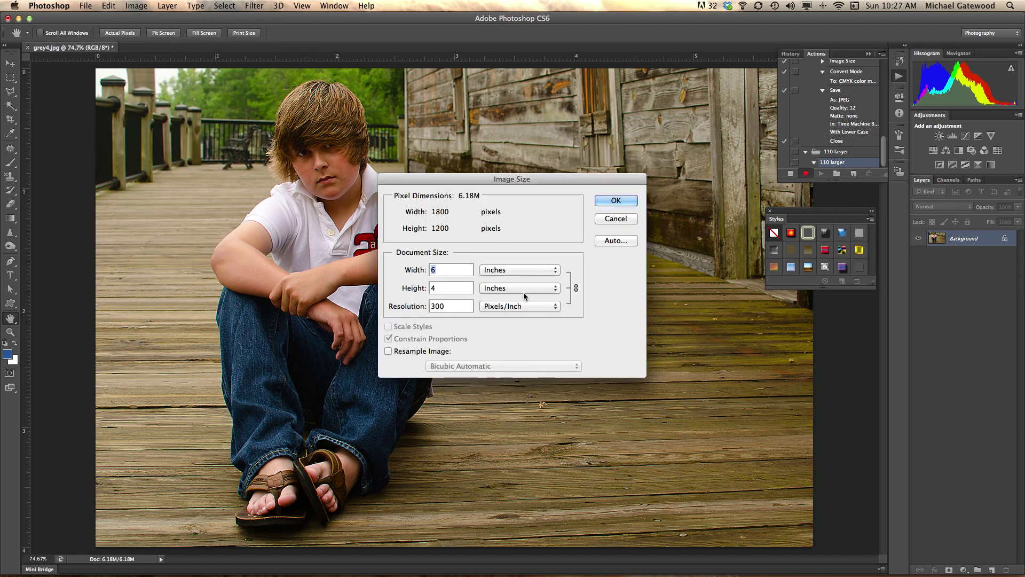
left_click(388, 350)
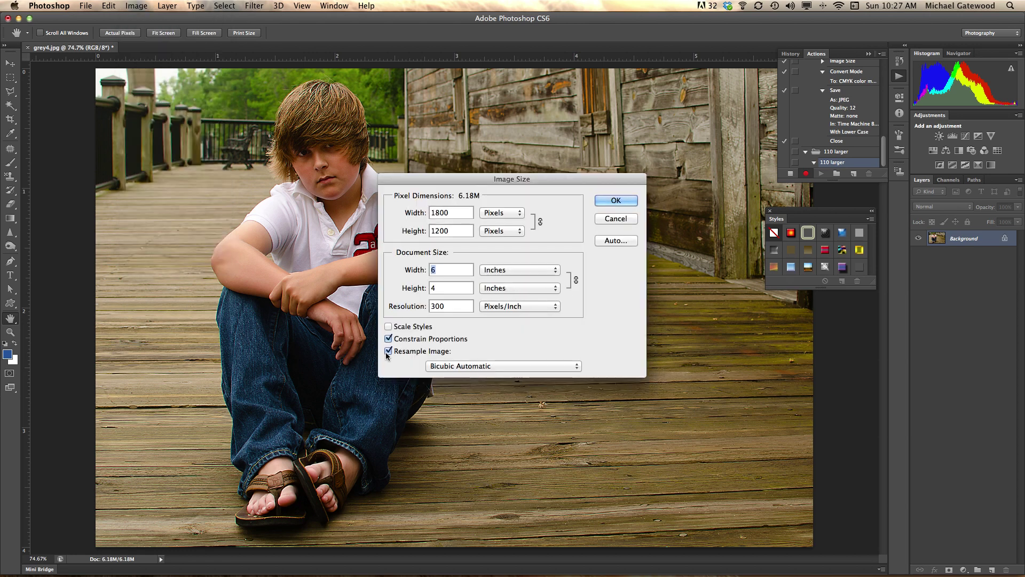
left_click(509, 270)
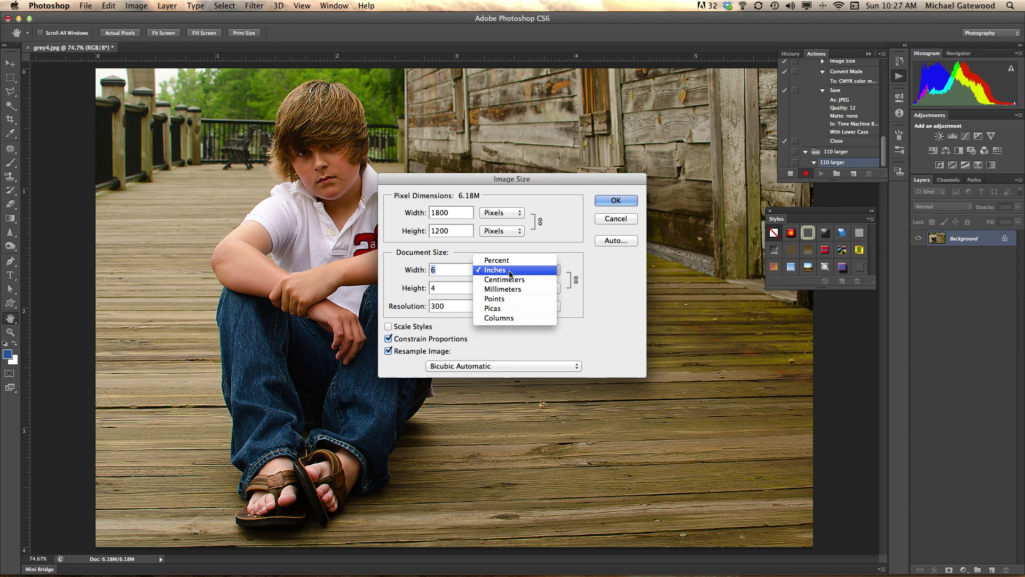
left_click(508, 261)
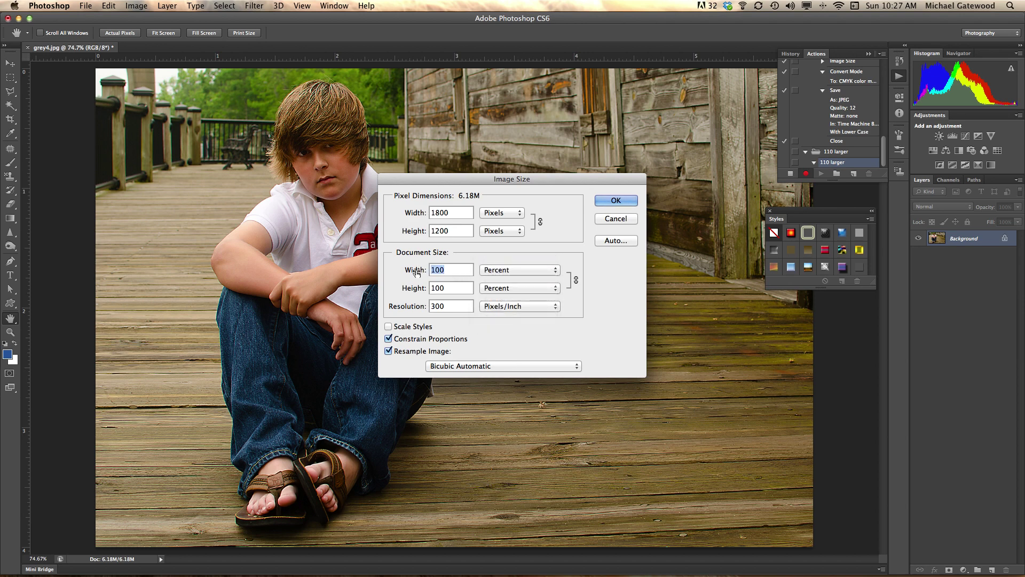
type("110")
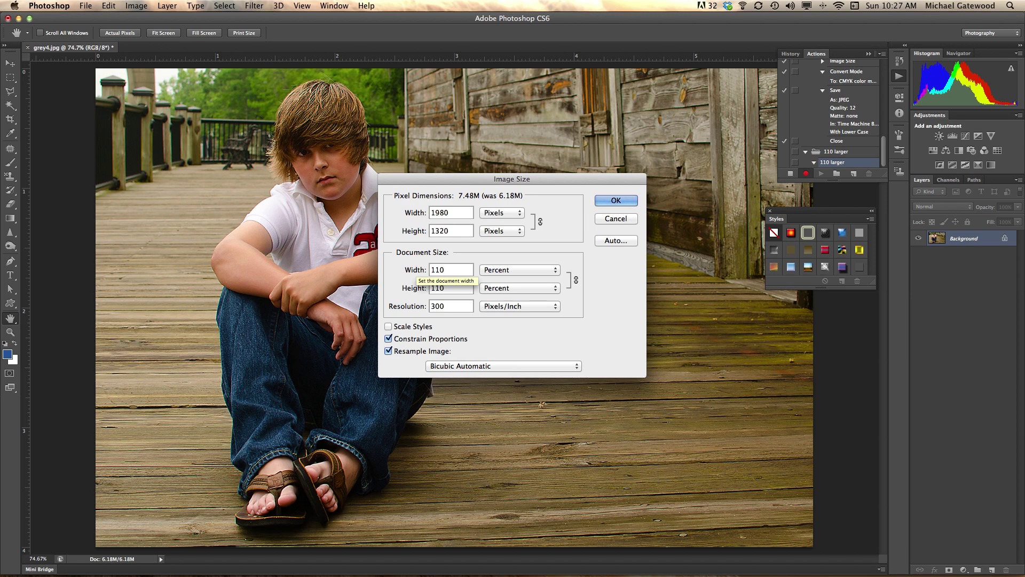
left_click(576, 365)
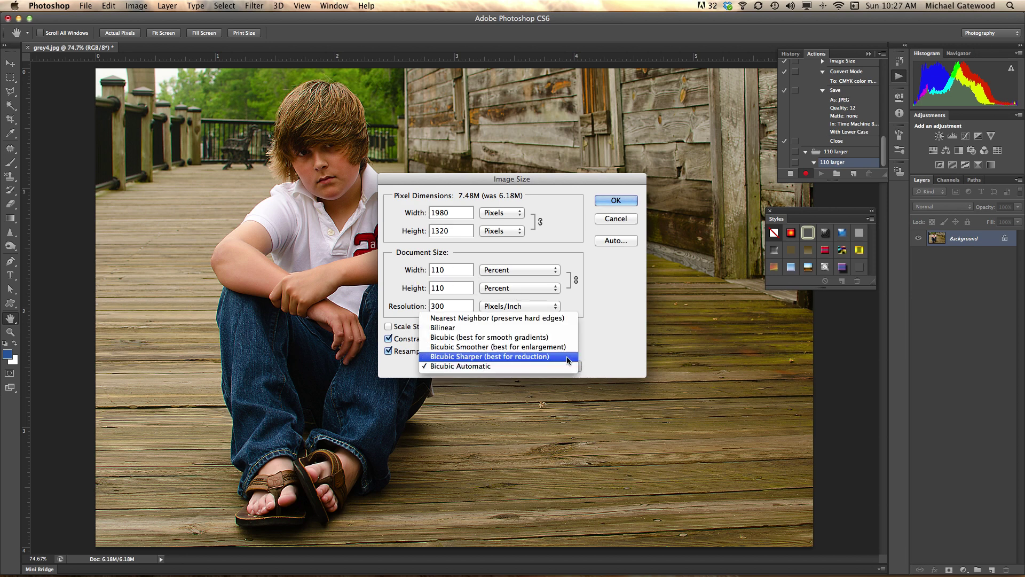
left_click(512, 347)
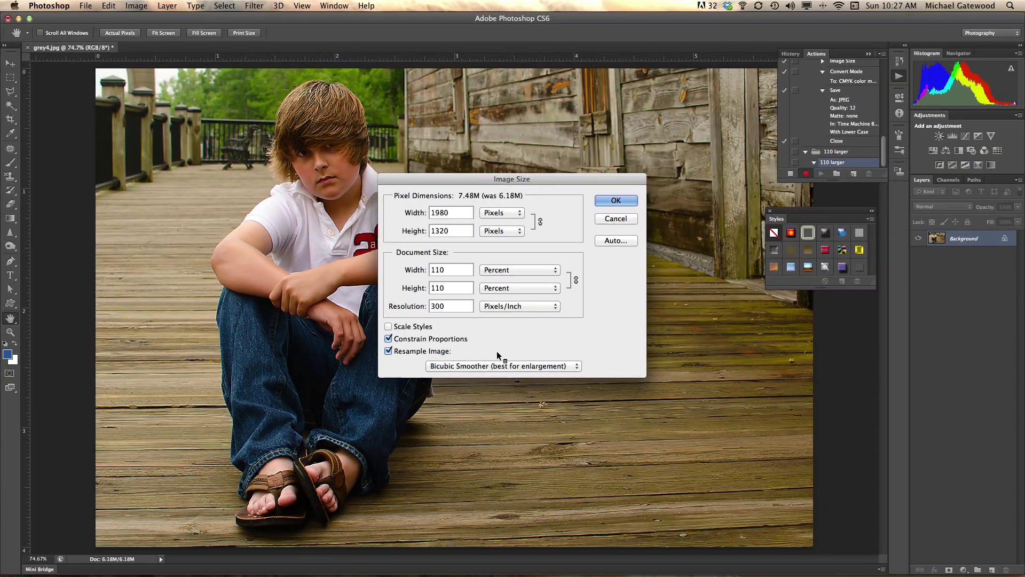
left_click(615, 201)
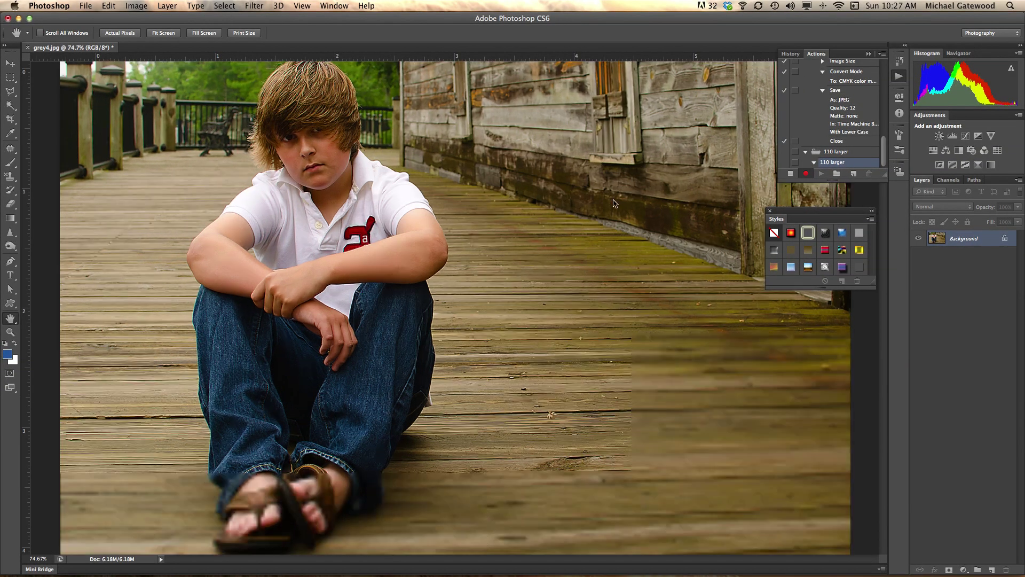
Stop recording and select the '110 larger' action for playback
left_click(790, 174)
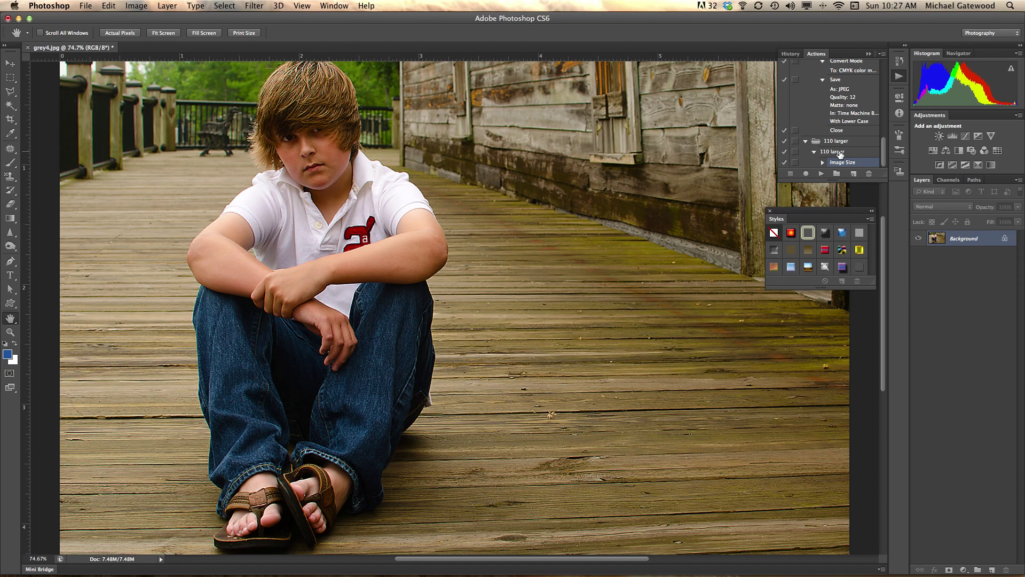
left_click(840, 153)
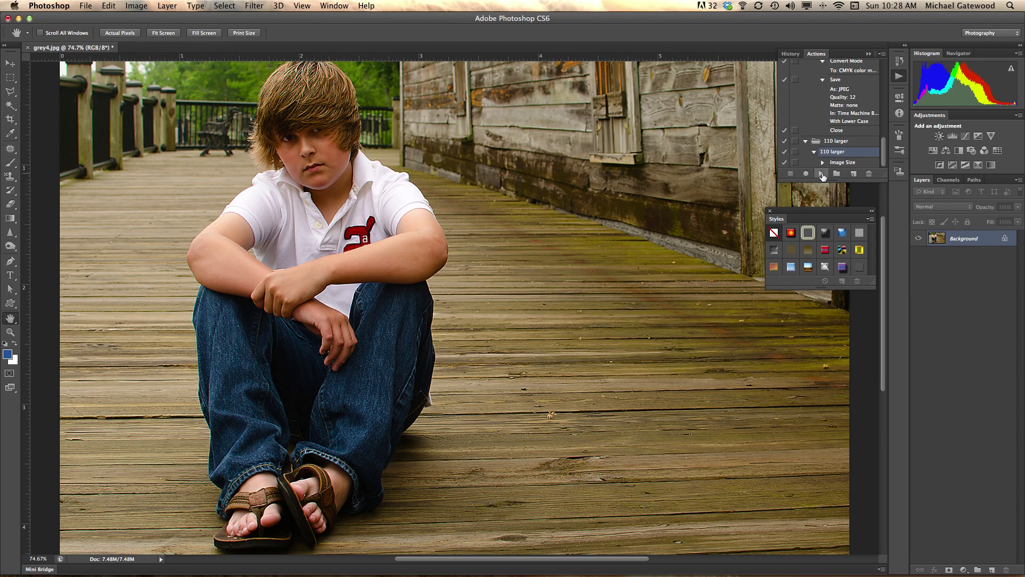
Play the '110 larger' action thirteen times, growing the document to 107.9M
left_click(822, 173)
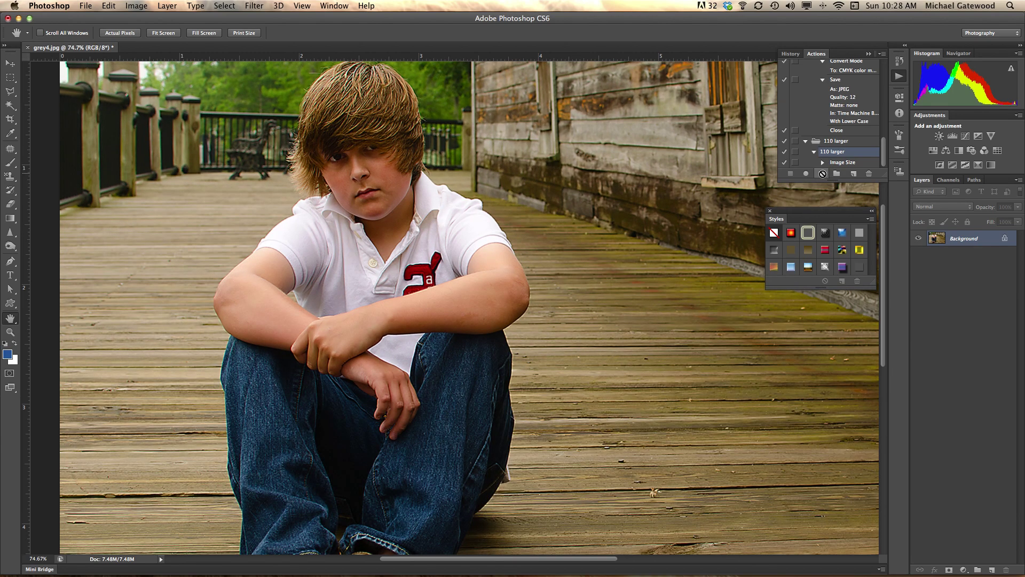
left_click(822, 174)
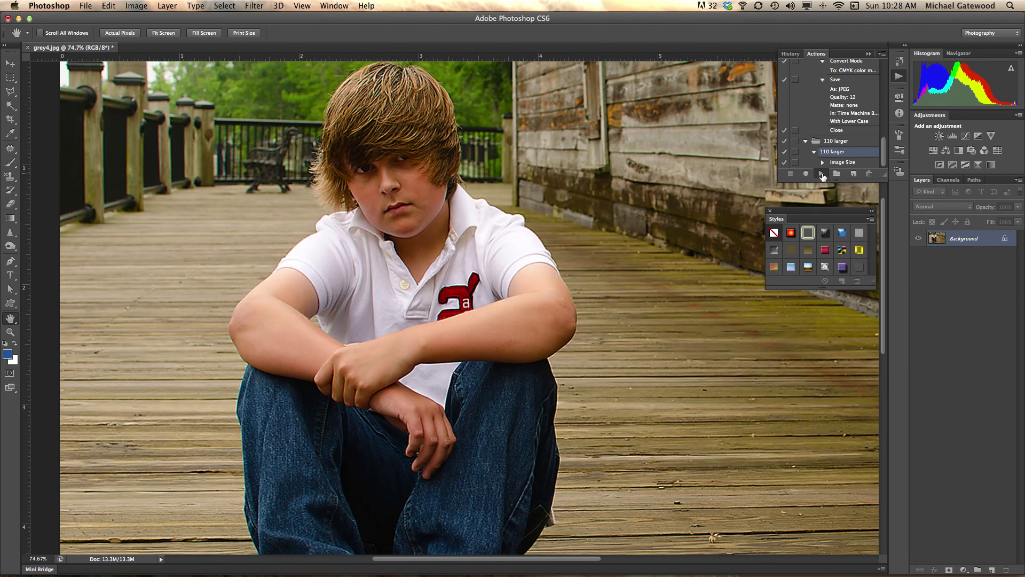
left_click(821, 173)
left_click(821, 173)
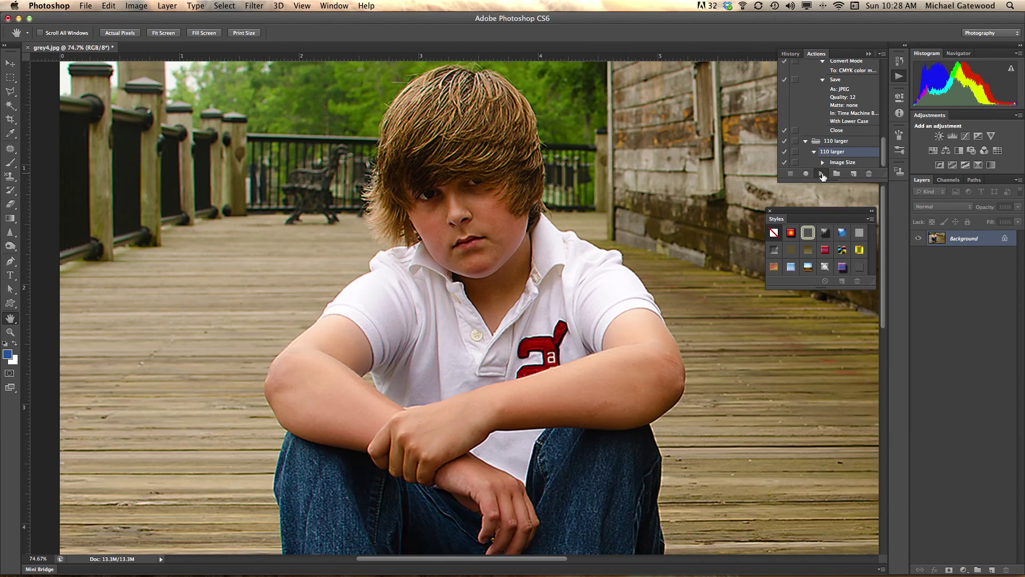
left_click(822, 174)
left_click(822, 173)
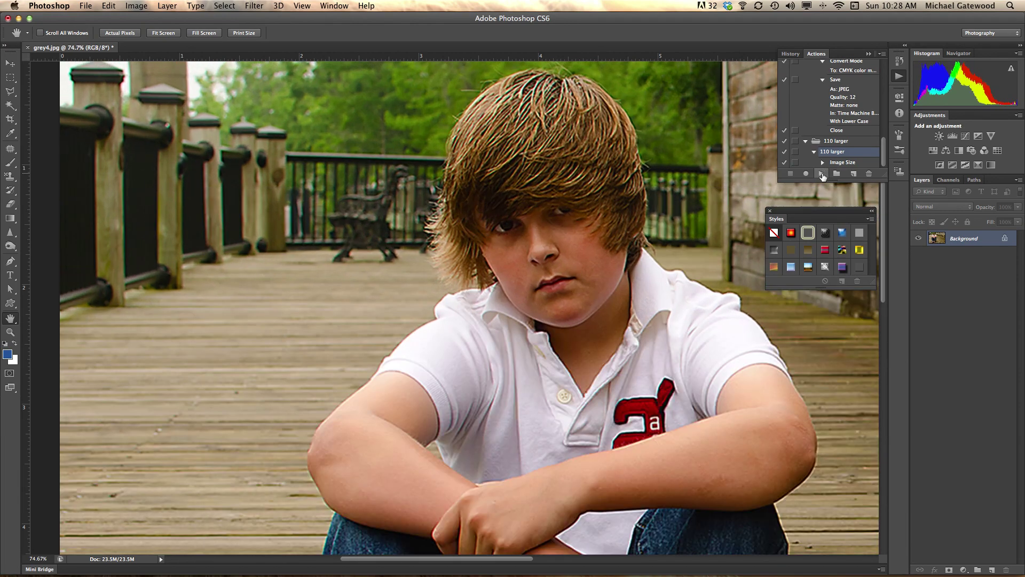
left_click(822, 174)
left_click(821, 174)
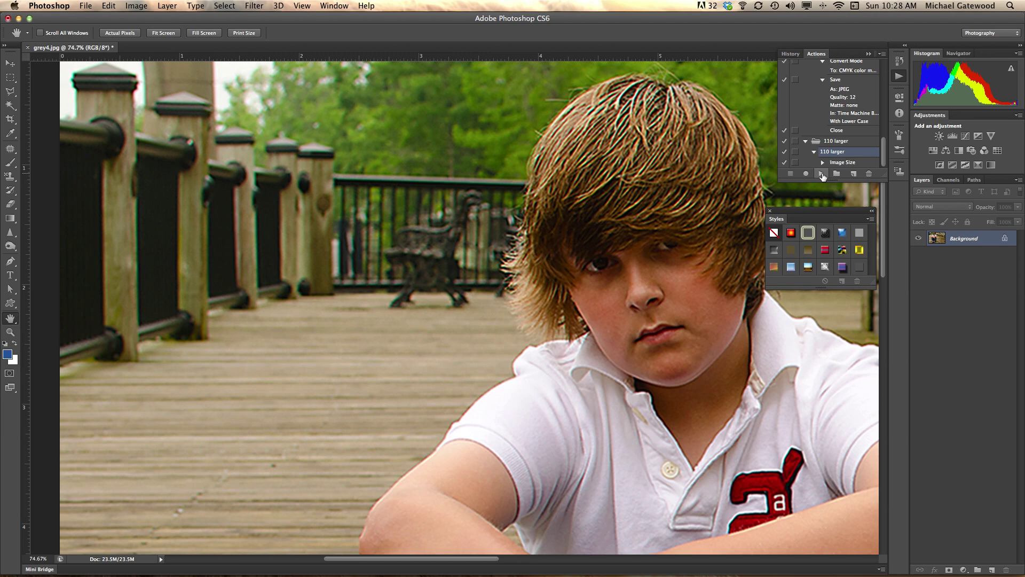
left_click(821, 174)
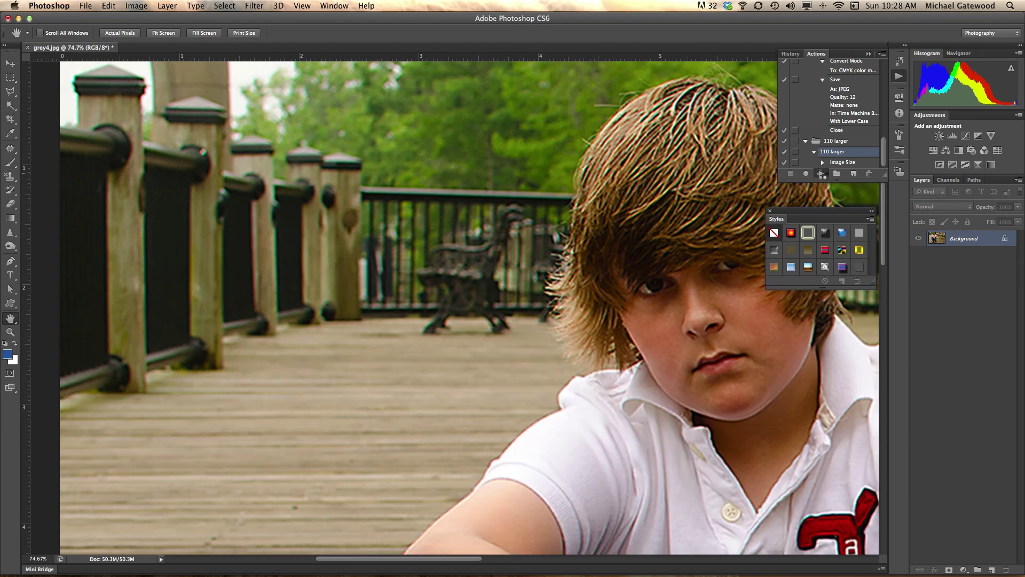
left_click(822, 173)
left_click(822, 174)
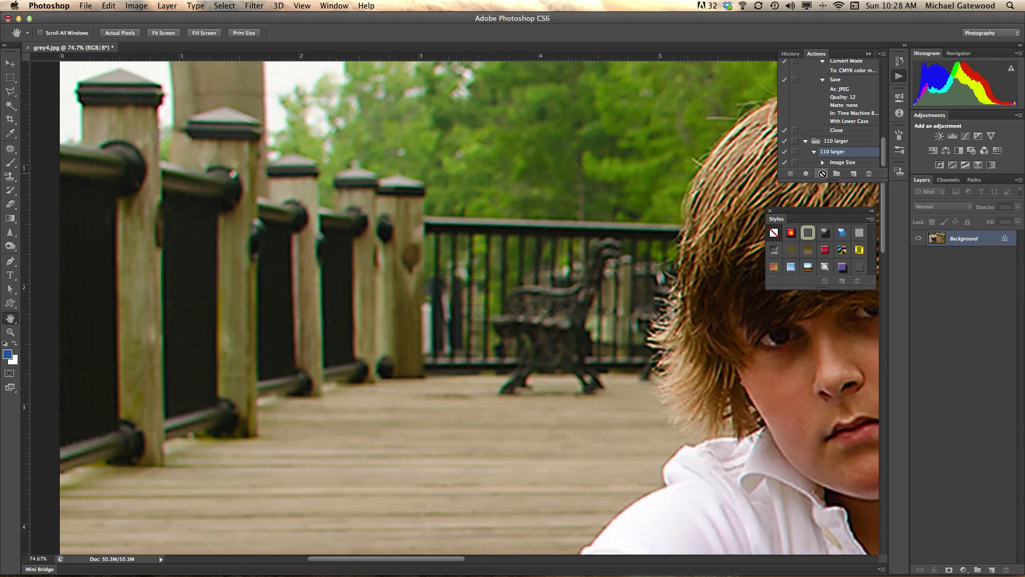
left_click(822, 174)
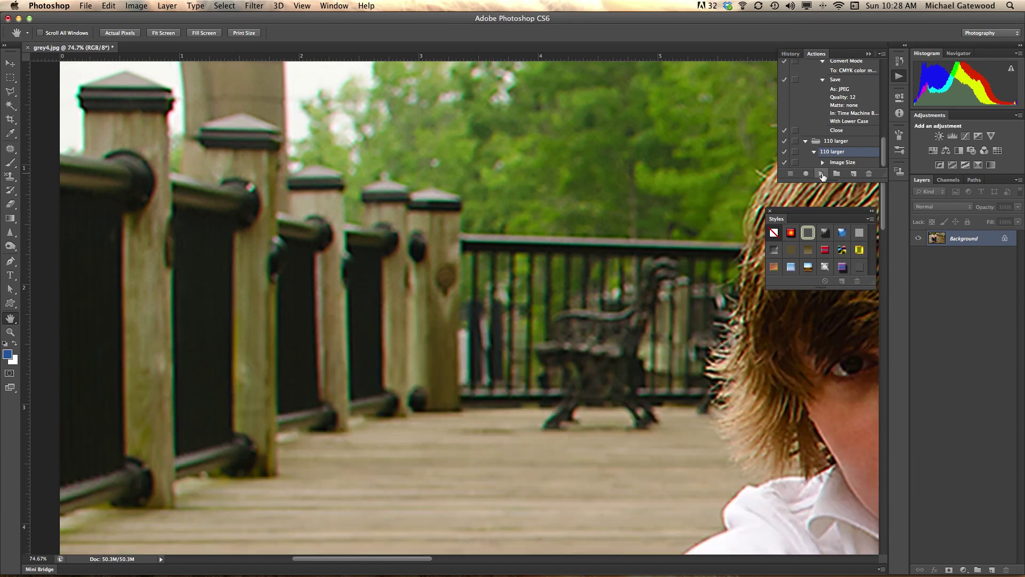
left_click(822, 175)
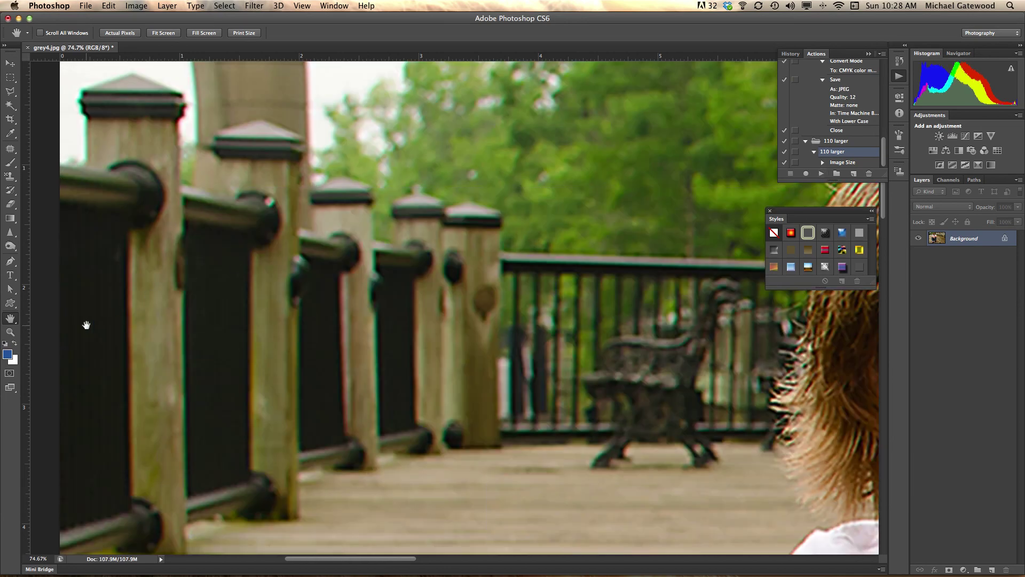
Fit the photo on screen and play '110 larger' again, reaching 158.0M
double_click(10, 319)
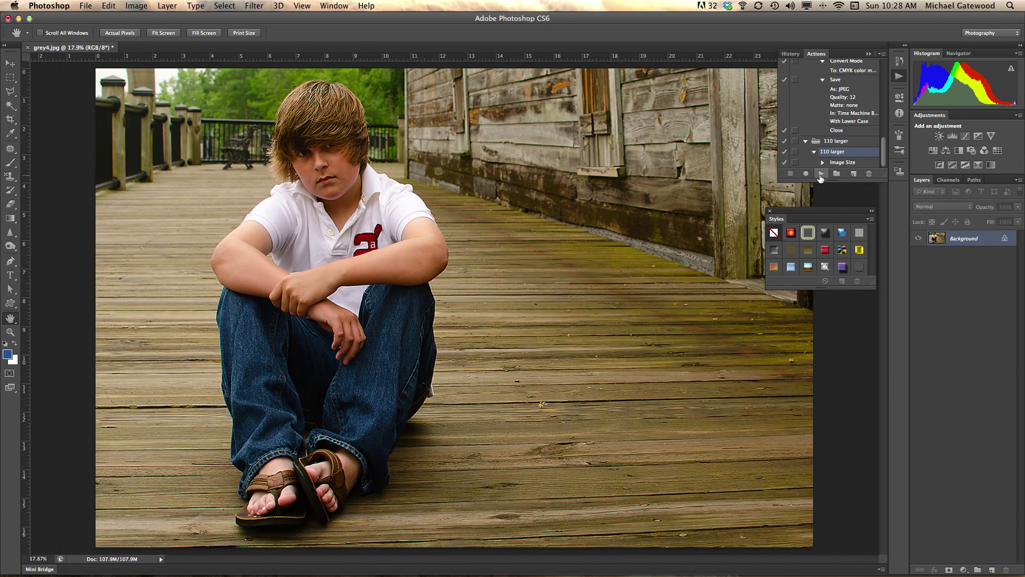
left_click(820, 174)
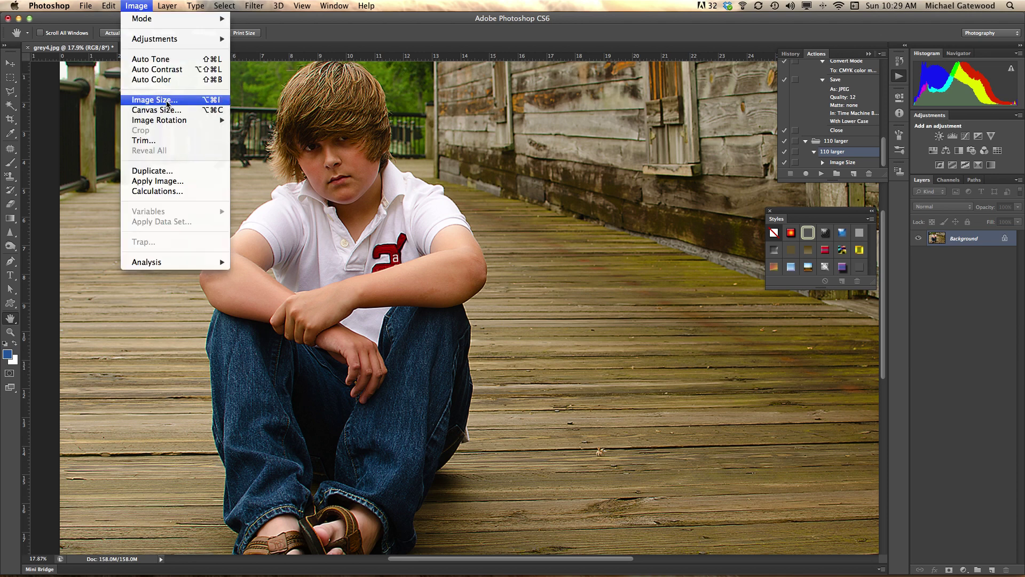
left_click(164, 103)
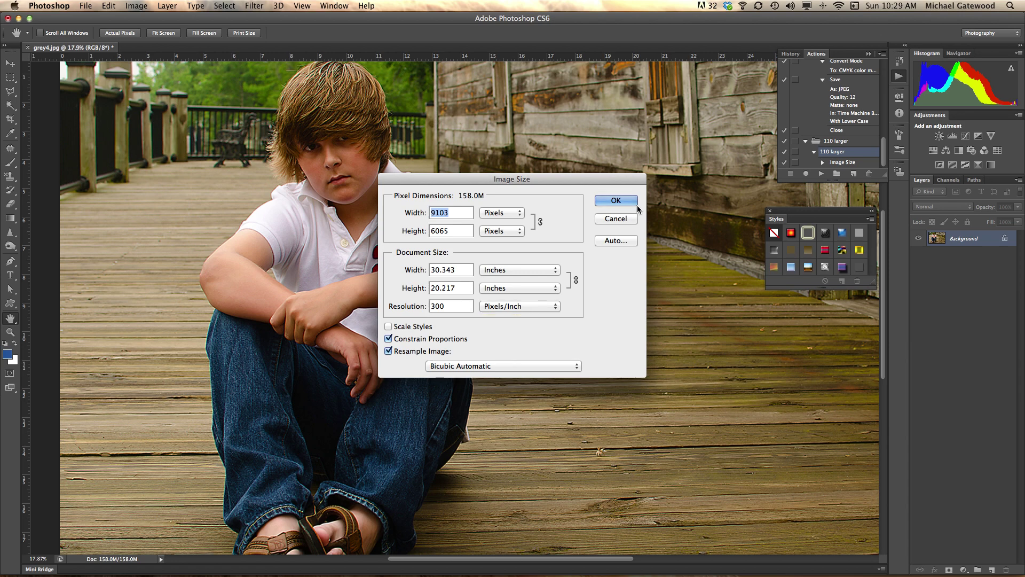
left_click(625, 219)
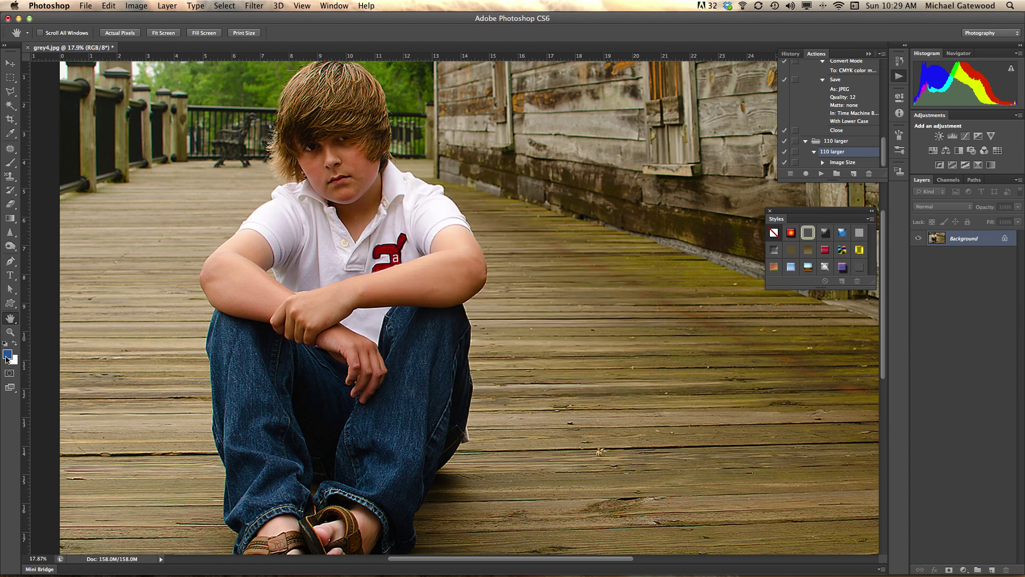
left_click(10, 332)
left_click_drag(346, 173, 354, 174)
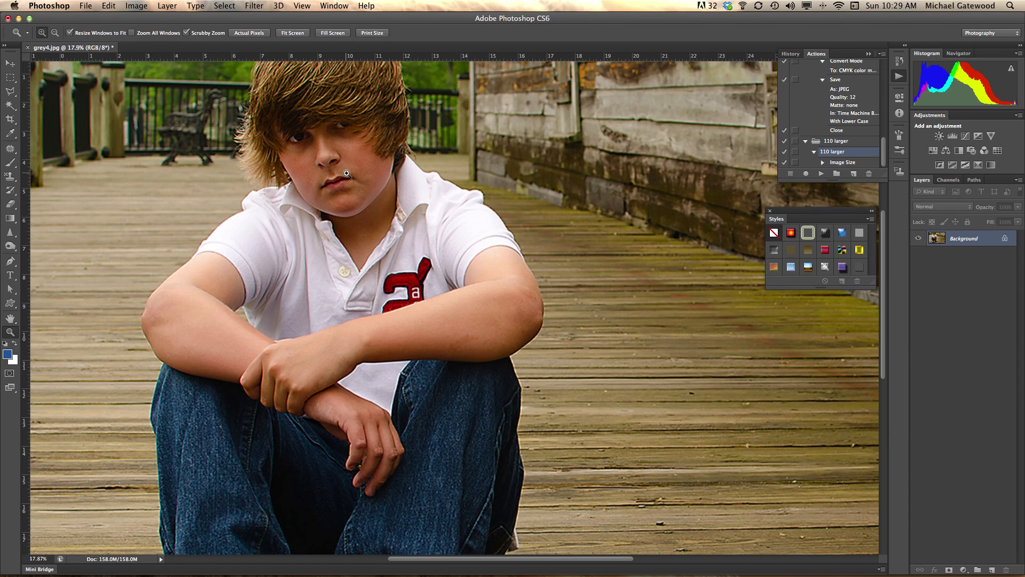
scroll(354, 175, "up", 10)
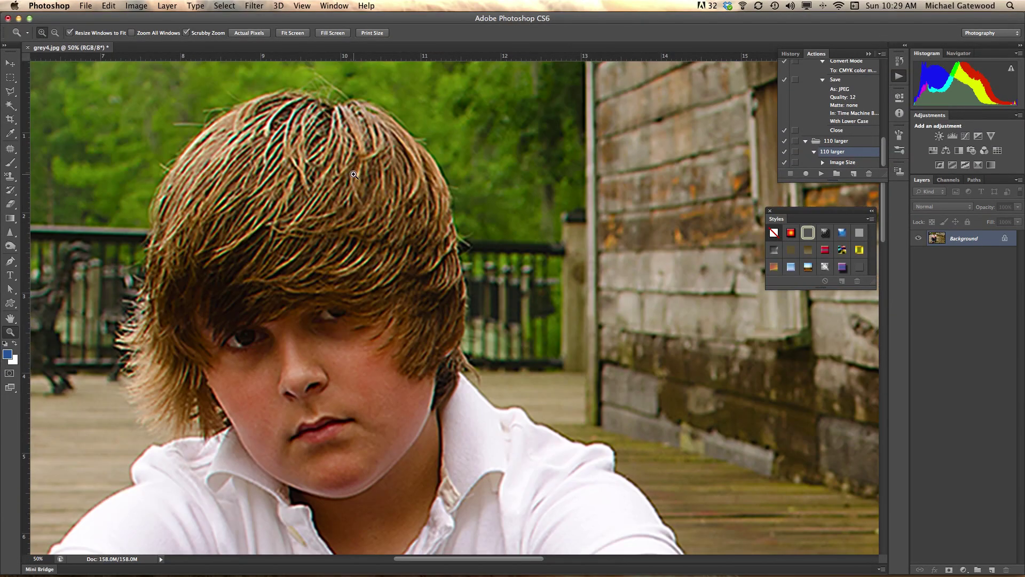
scroll(354, 175, "down", 15)
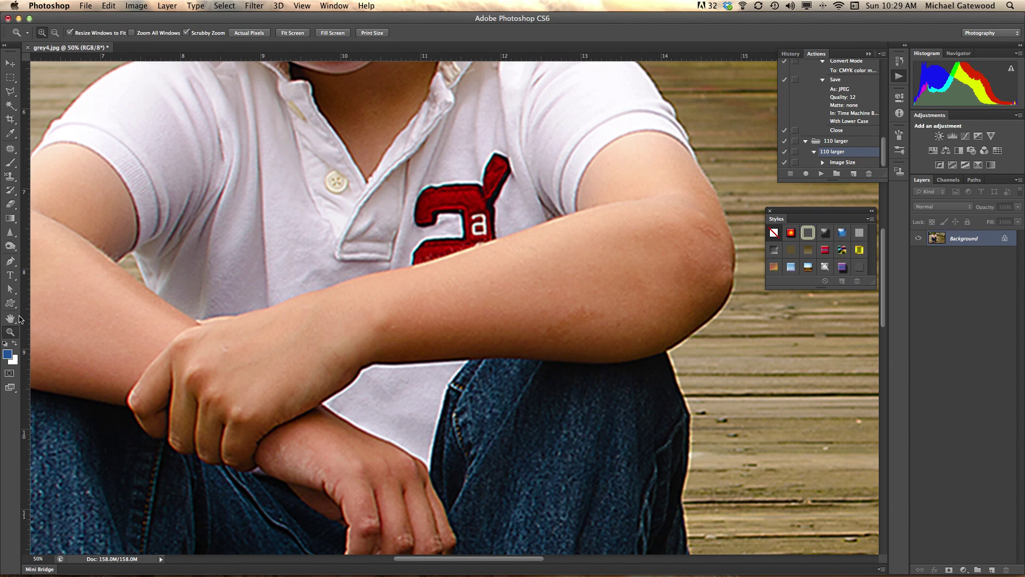
double_click(11, 319)
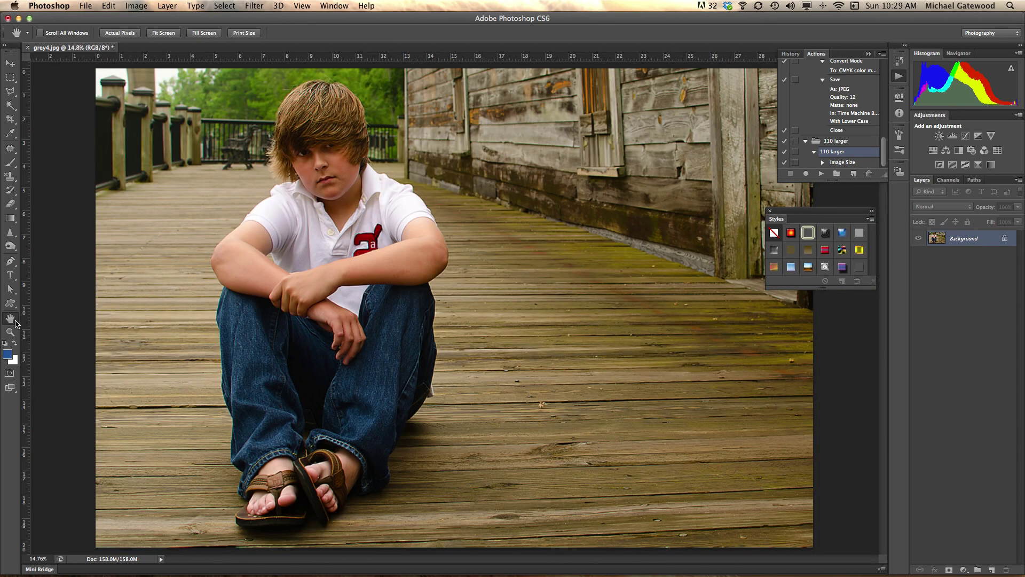